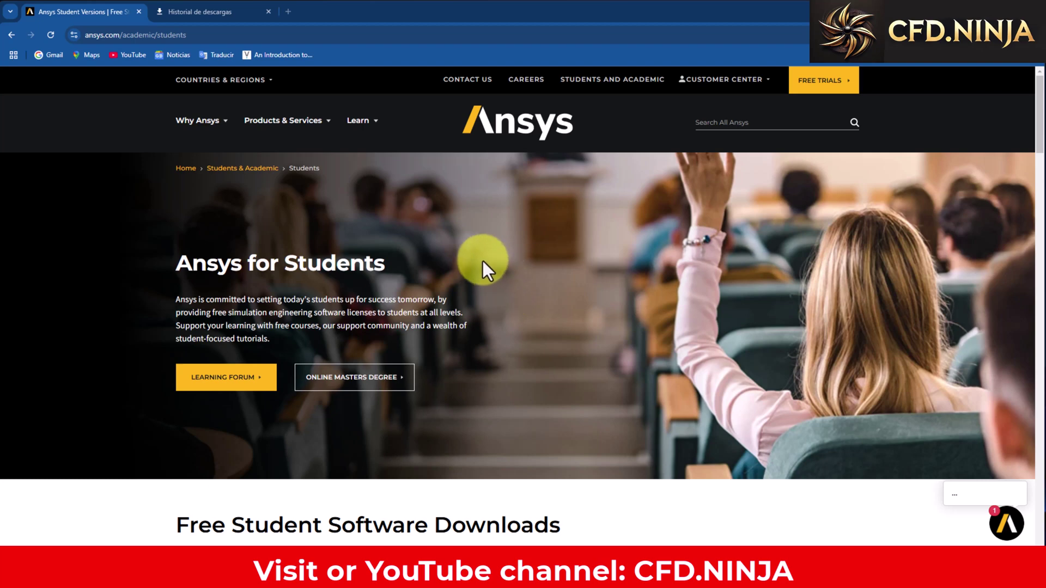
- Scroll the Ansys for Students page to the Ansys Student, LS-DYNA and Electronics Desktop download cards
{"action": "left_click", "coordinate": [181, 34]}
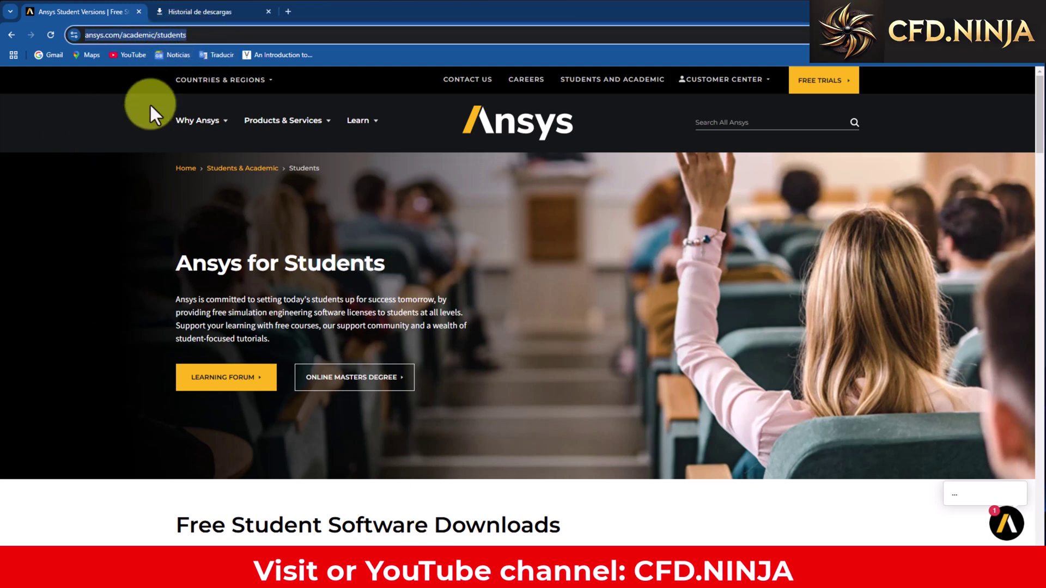
{"action": "scroll", "coordinate": [485, 240], "scroll_direction": "down", "scroll_amount": 3}
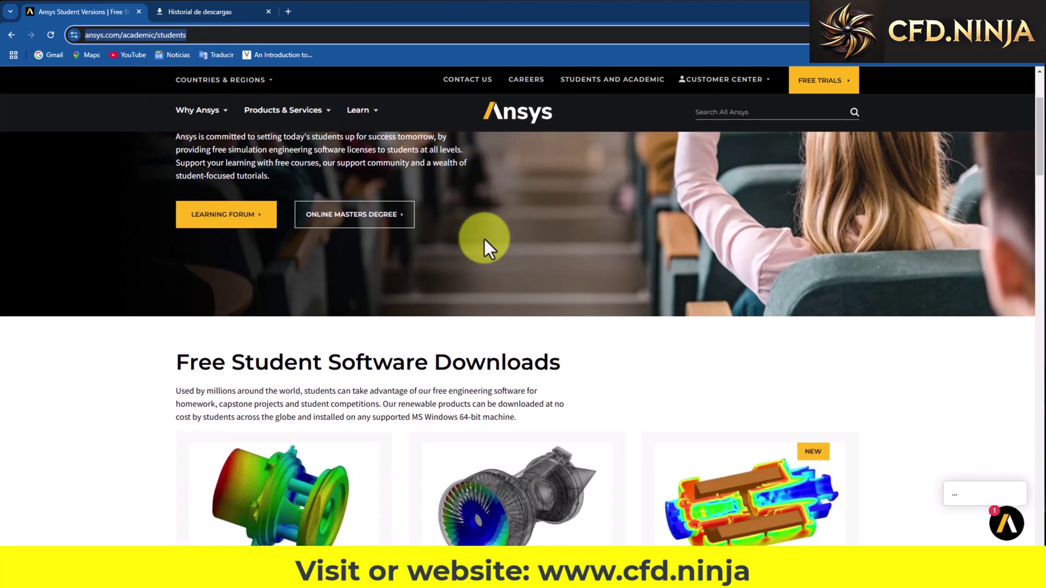
{"action": "scroll", "coordinate": [485, 239], "scroll_direction": "down", "scroll_amount": 4}
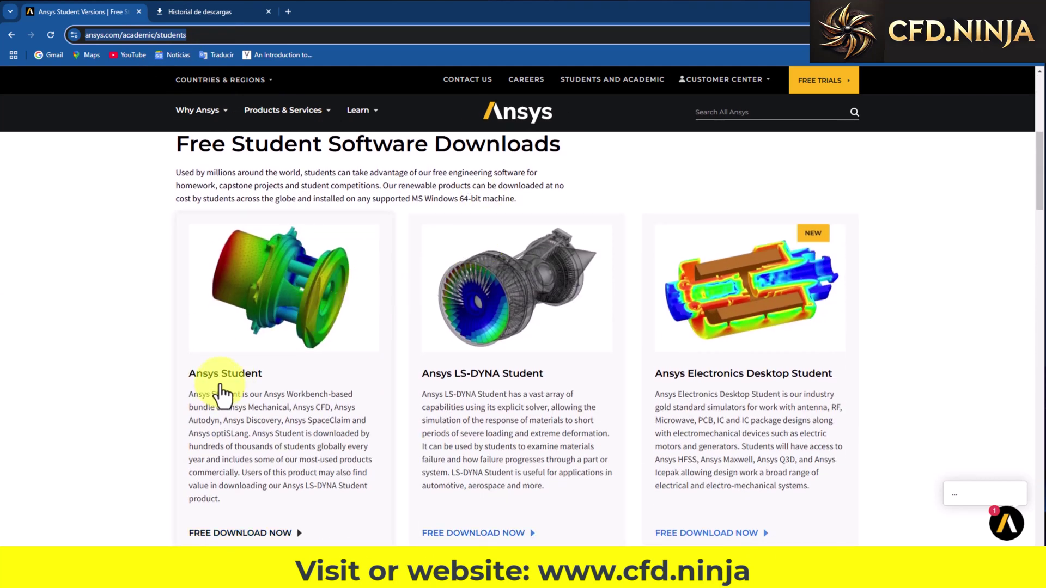
- Open the Ansys Student 2025 R1 download page and scroll past the Download button to the accordion rows
{"action": "left_click", "coordinate": [285, 308]}
{"action": "scroll", "coordinate": [327, 327], "scroll_direction": "down", "scroll_amount": 1}
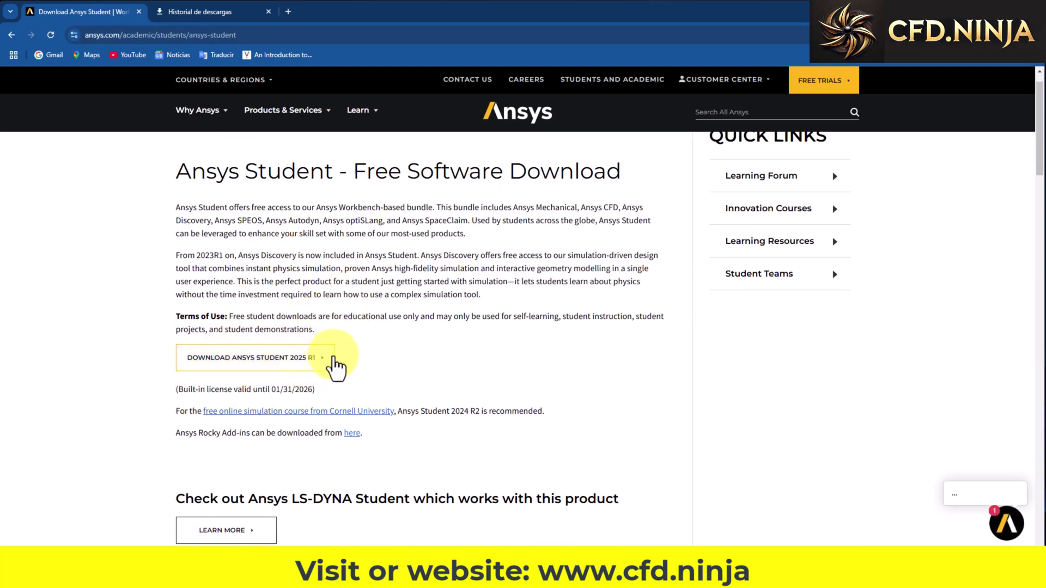
{"action": "scroll", "coordinate": [339, 342], "scroll_direction": "down", "scroll_amount": 3}
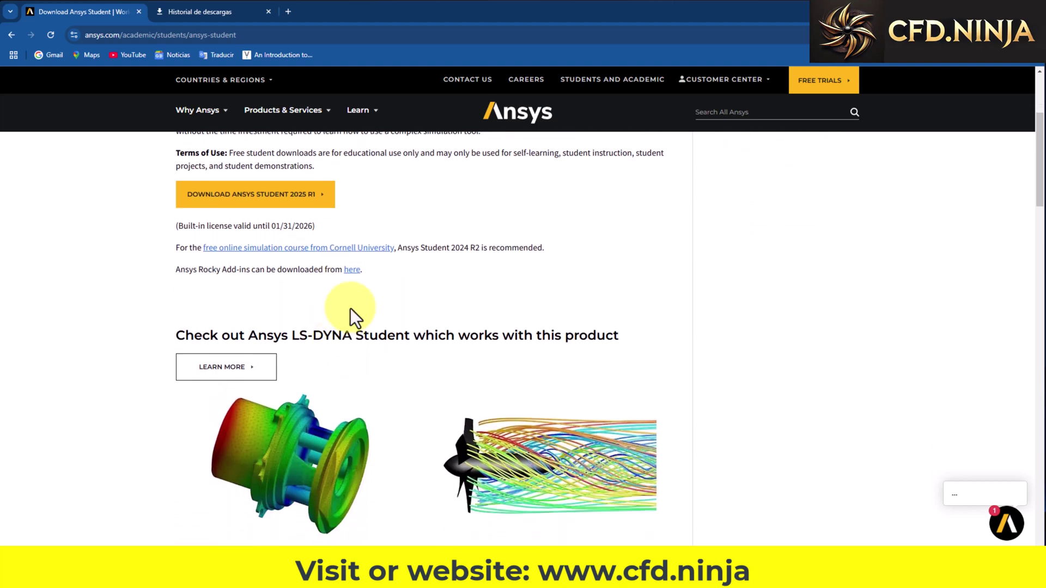
{"action": "scroll", "coordinate": [351, 308], "scroll_direction": "down", "scroll_amount": 1}
{"action": "scroll", "coordinate": [351, 308], "scroll_direction": "down", "scroll_amount": 4}
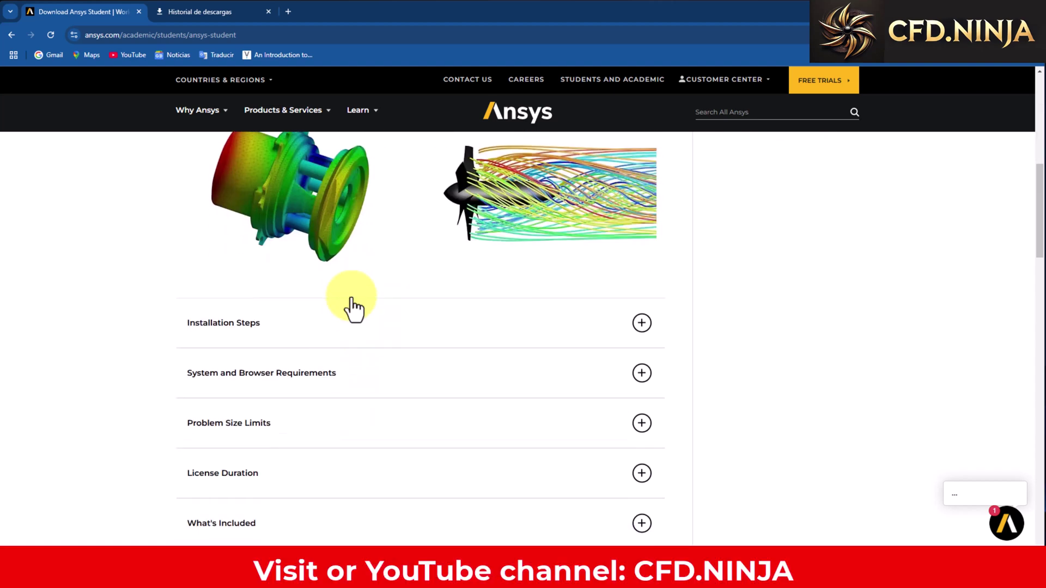
{"action": "scroll", "coordinate": [352, 229], "scroll_direction": "down", "scroll_amount": 1}
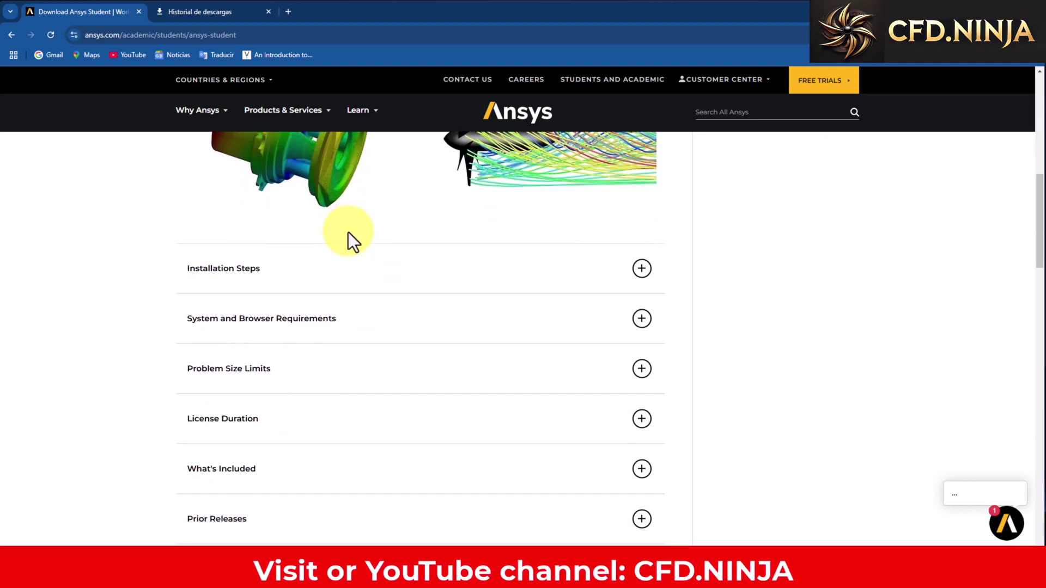
{"action": "scroll", "coordinate": [345, 239], "scroll_direction": "down", "scroll_amount": 2}
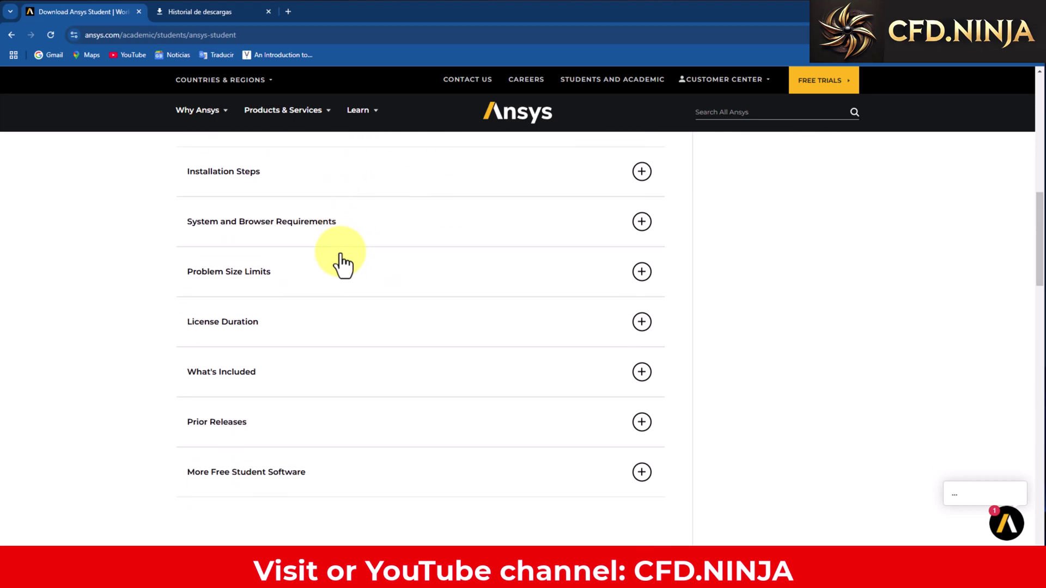
- Expand What's Included and highlight Ansys Rocky in the Bundled Applications list
{"action": "left_click", "coordinate": [240, 362]}
{"action": "scroll", "coordinate": [308, 351], "scroll_direction": "down", "scroll_amount": 4}
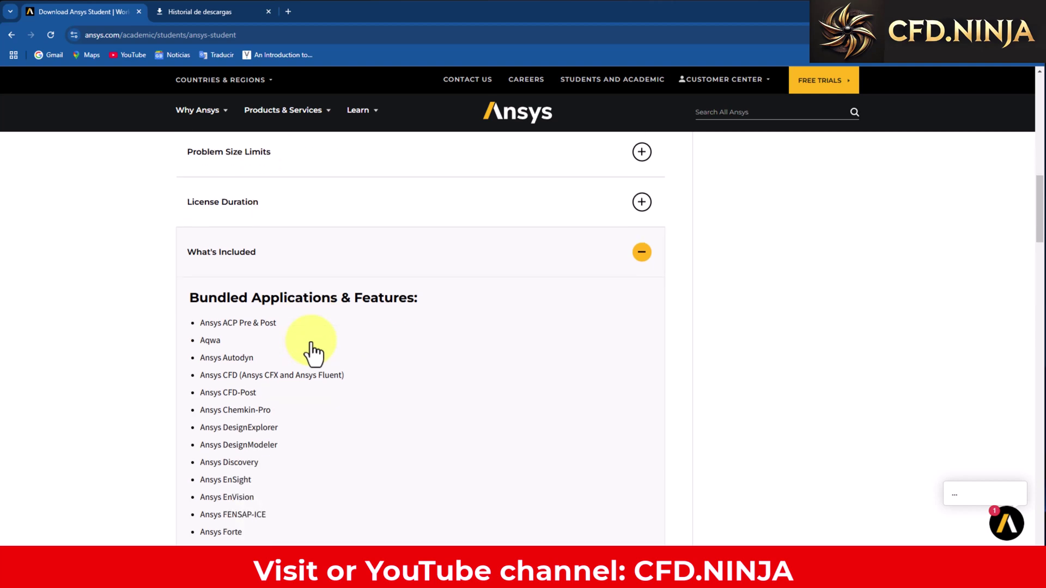
{"action": "scroll", "coordinate": [313, 354], "scroll_direction": "down", "scroll_amount": 2}
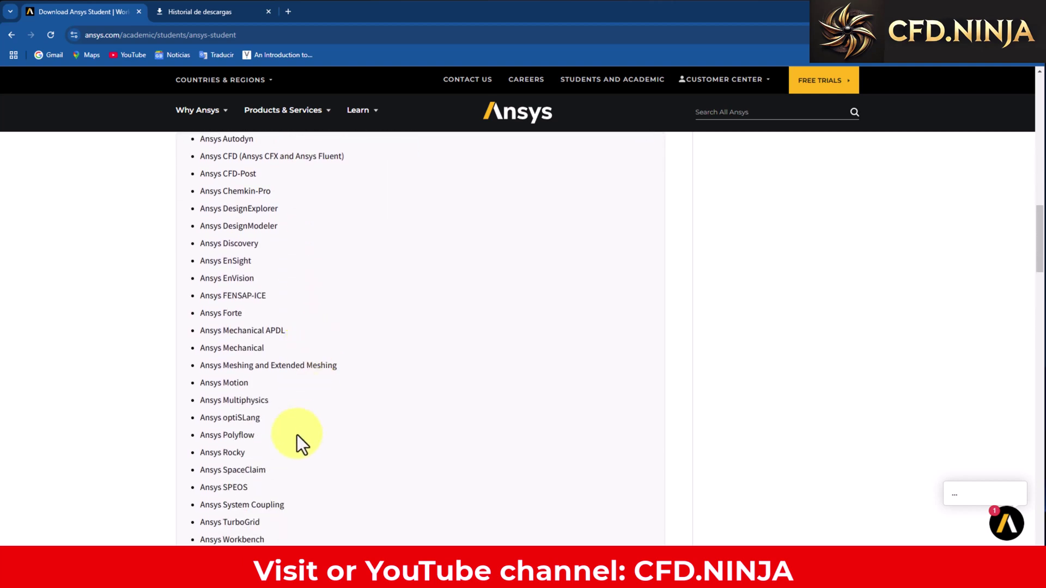
{"action": "left_click_drag", "start_coordinate": [246, 453], "coordinate": [203, 453]}
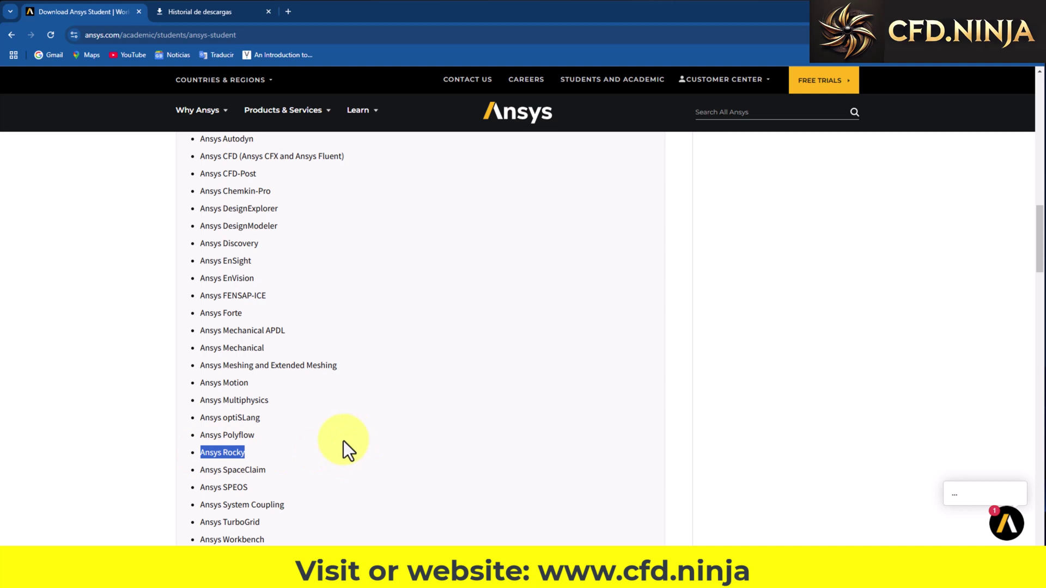
{"action": "scroll", "coordinate": [285, 448], "scroll_direction": "down", "scroll_amount": 2}
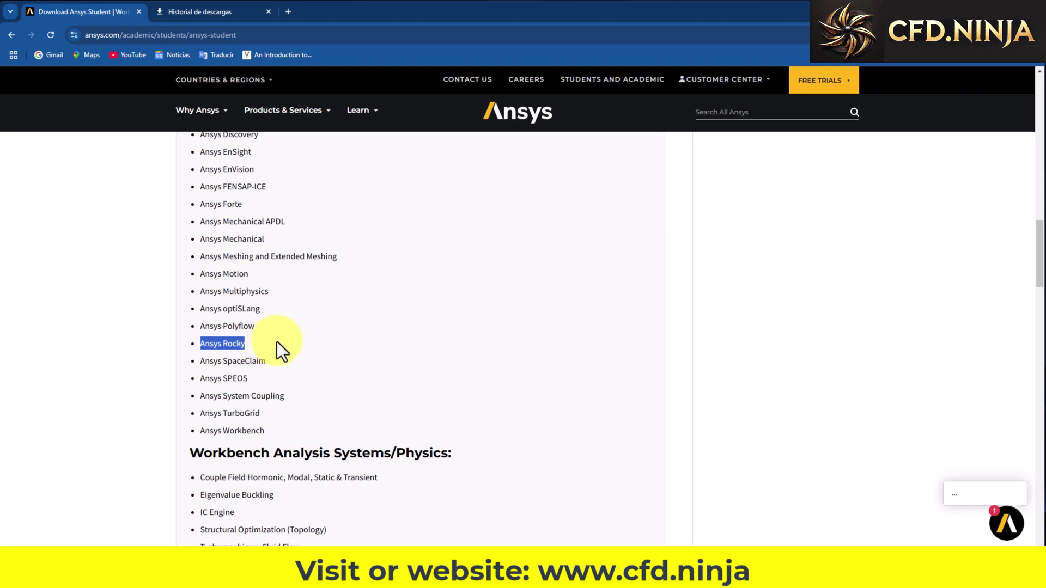
{"action": "left_click", "coordinate": [253, 341]}
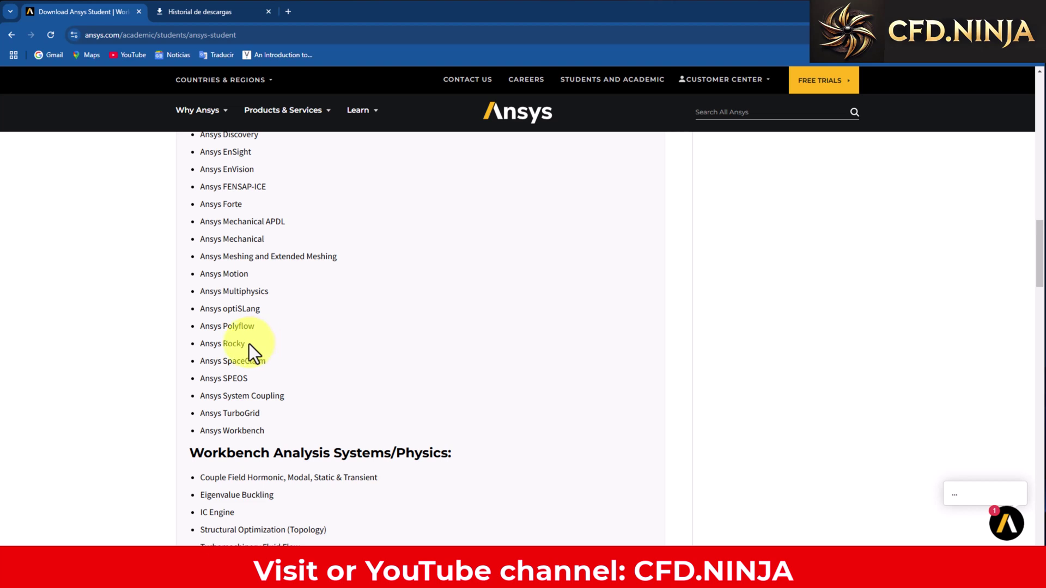
{"action": "scroll", "coordinate": [370, 343], "scroll_direction": "up", "scroll_amount": 10}
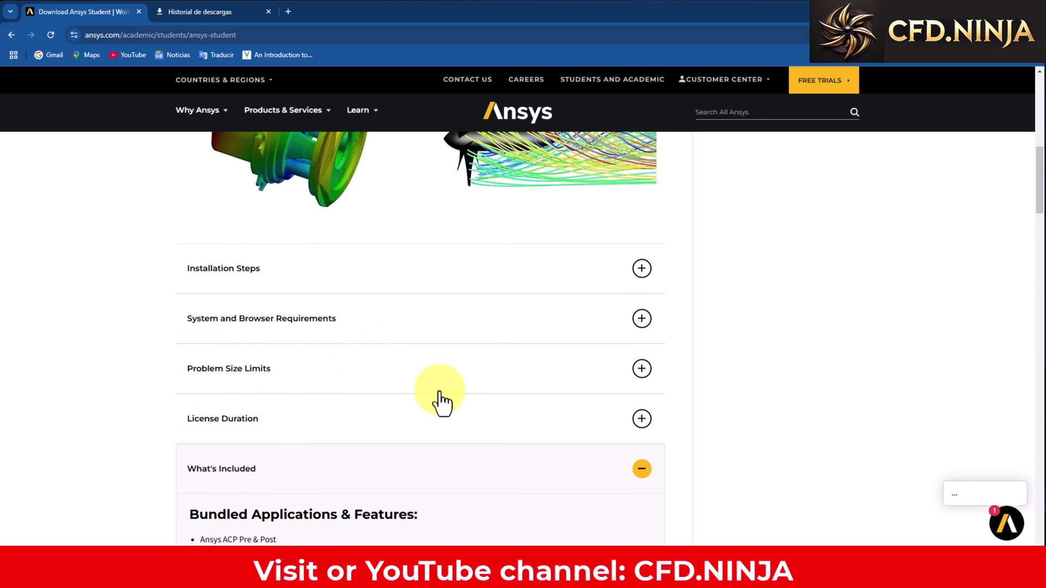
- Expand Problem Size Limits and highlight the Rocky No GPU and limited modules and scripts lines
{"action": "left_click", "coordinate": [622, 372]}
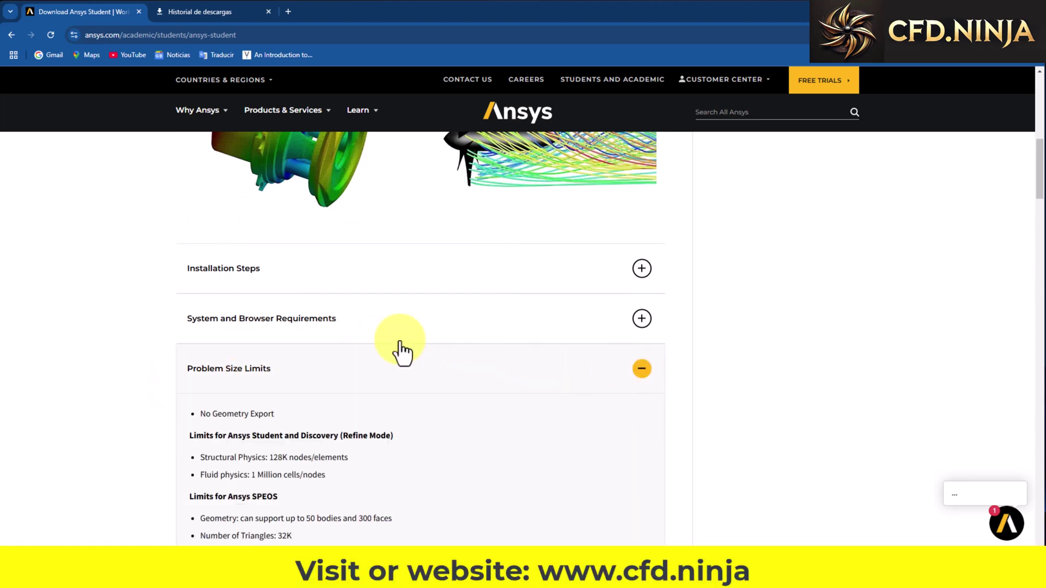
{"action": "scroll", "coordinate": [367, 351], "scroll_direction": "down", "scroll_amount": 4}
{"action": "scroll", "coordinate": [365, 338], "scroll_direction": "down", "scroll_amount": 2}
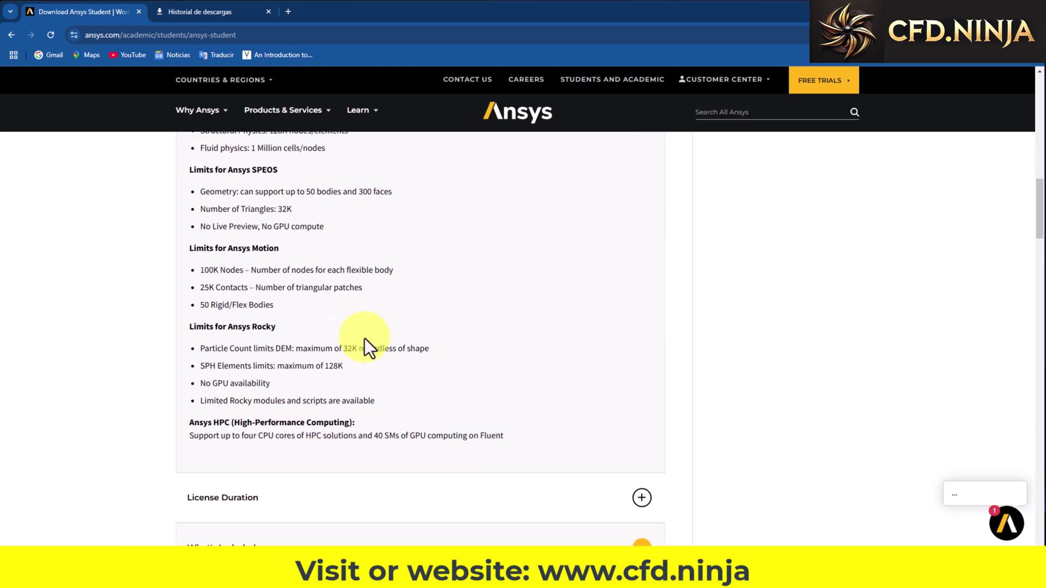
{"action": "scroll", "coordinate": [311, 350], "scroll_direction": "up", "scroll_amount": 2}
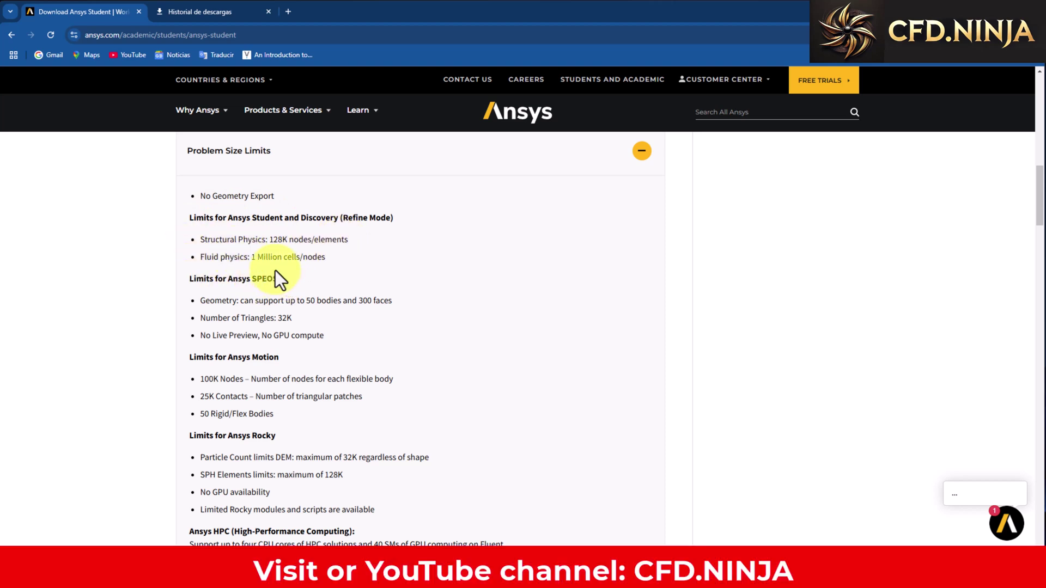
{"action": "scroll", "coordinate": [283, 273], "scroll_direction": "down", "scroll_amount": 2}
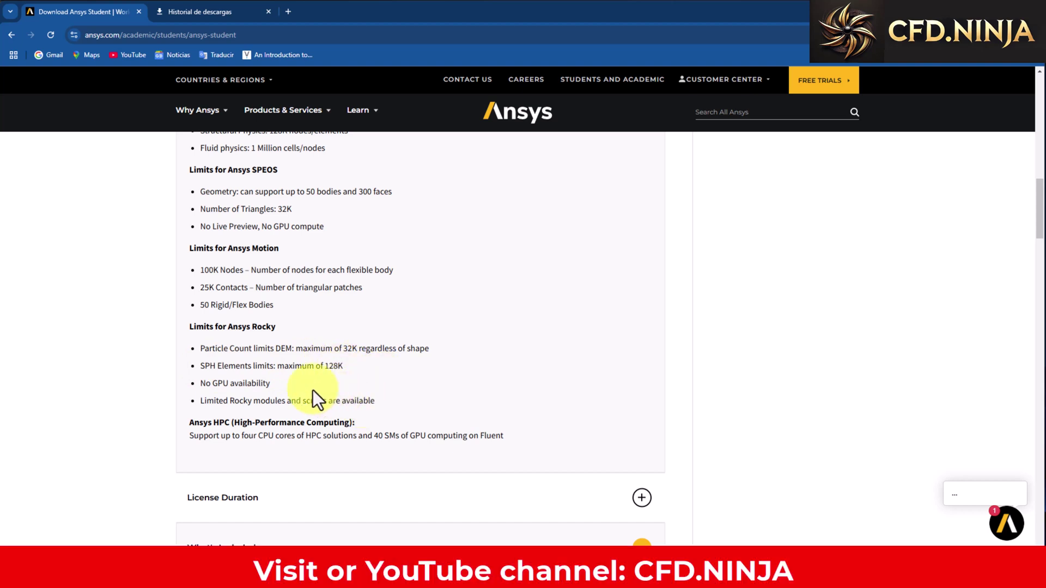
{"action": "left_click_drag", "start_coordinate": [270, 383], "coordinate": [203, 384]}
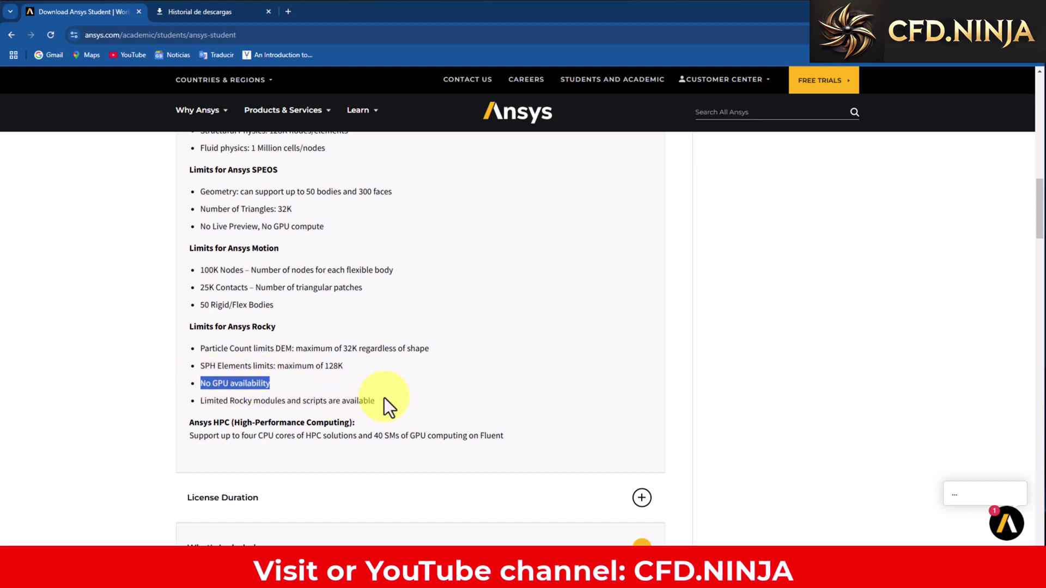
{"action": "left_click_drag", "start_coordinate": [376, 401], "coordinate": [256, 464]}
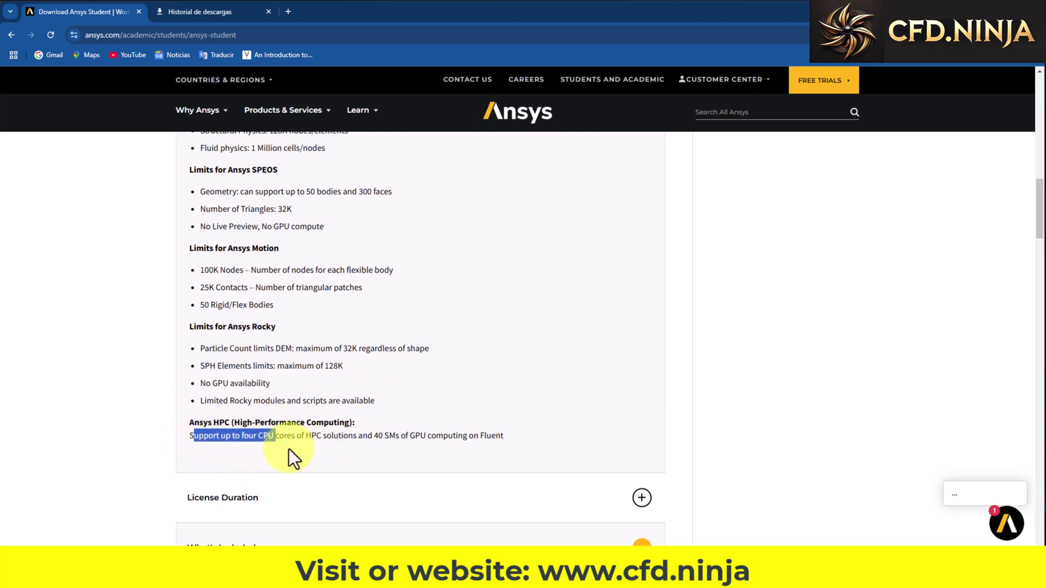
- Highlight the Limits for Ansys Rocky block, then scroll back up to the page heading and Download button
{"action": "scroll", "coordinate": [337, 405], "scroll_direction": "up", "scroll_amount": 2}
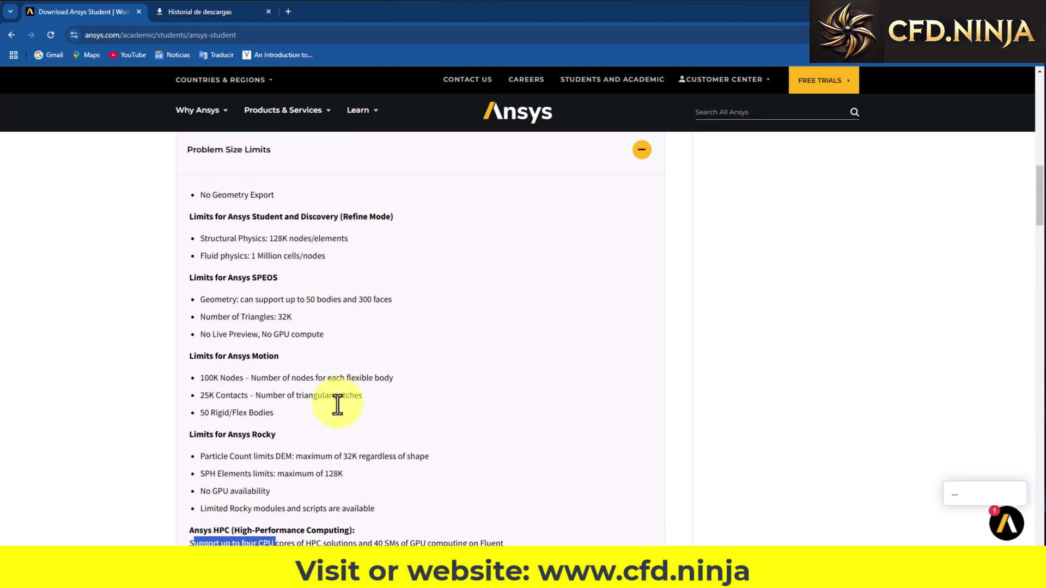
{"action": "scroll", "coordinate": [349, 431], "scroll_direction": "down", "scroll_amount": 1}
{"action": "left_click_drag", "start_coordinate": [383, 454], "coordinate": [171, 384]}
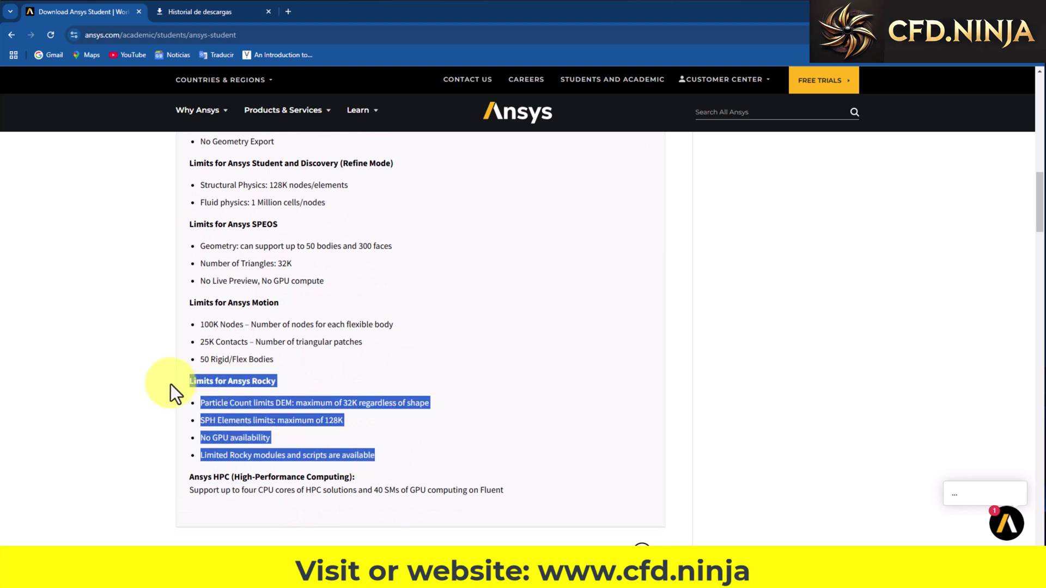
{"action": "left_click", "coordinate": [344, 416]}
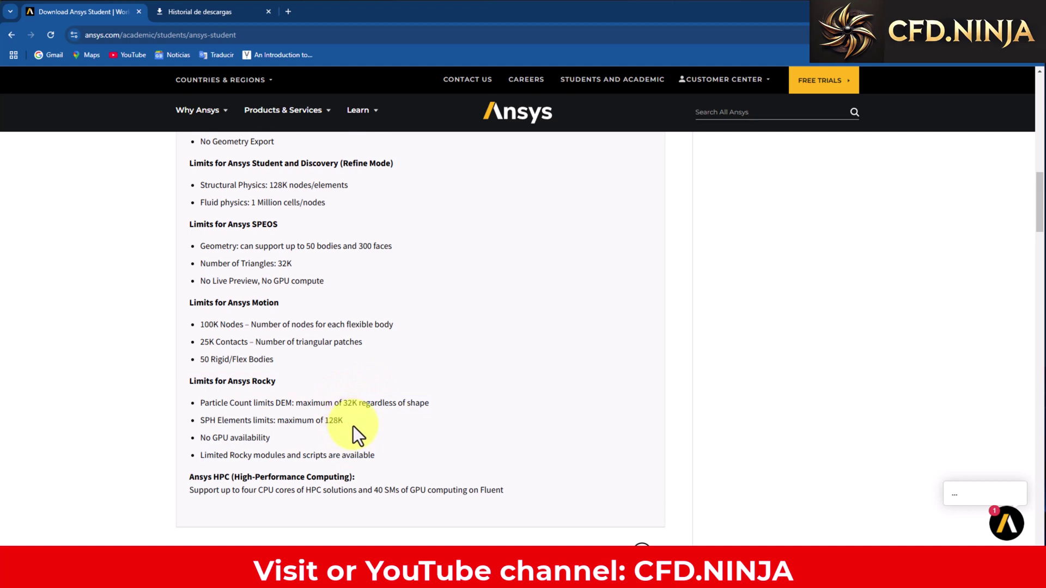
{"action": "scroll", "coordinate": [353, 427], "scroll_direction": "up", "scroll_amount": 4}
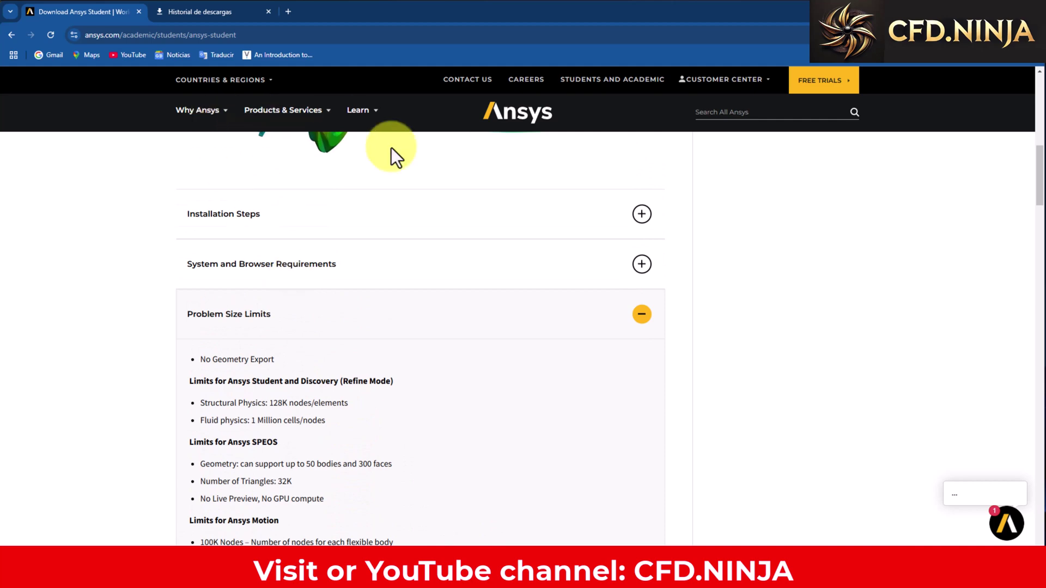
{"action": "scroll", "coordinate": [472, 275], "scroll_direction": "up", "scroll_amount": 10}
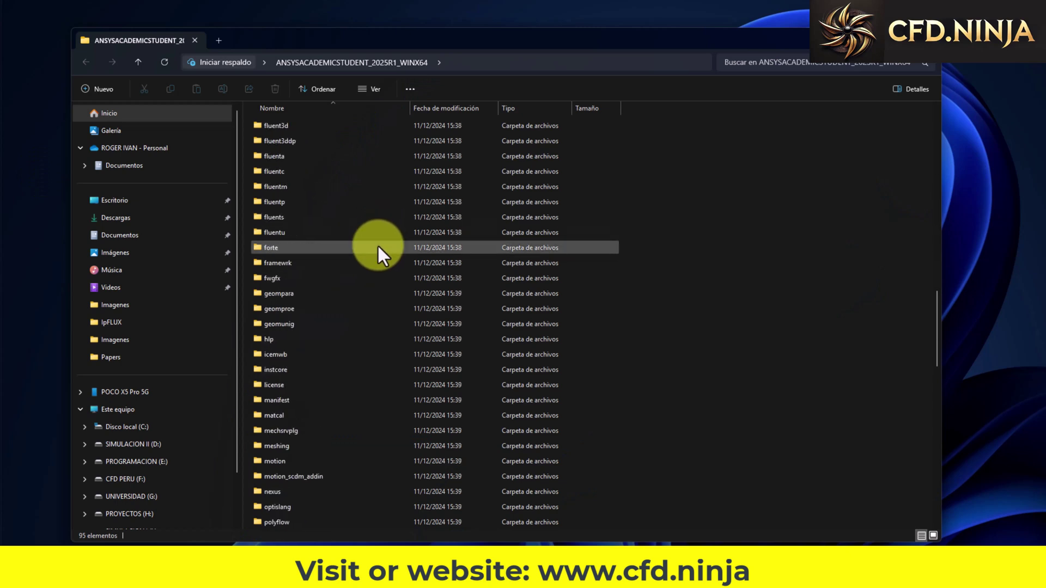
{"action": "scroll", "coordinate": [377, 246], "scroll_direction": "down", "scroll_amount": 9}
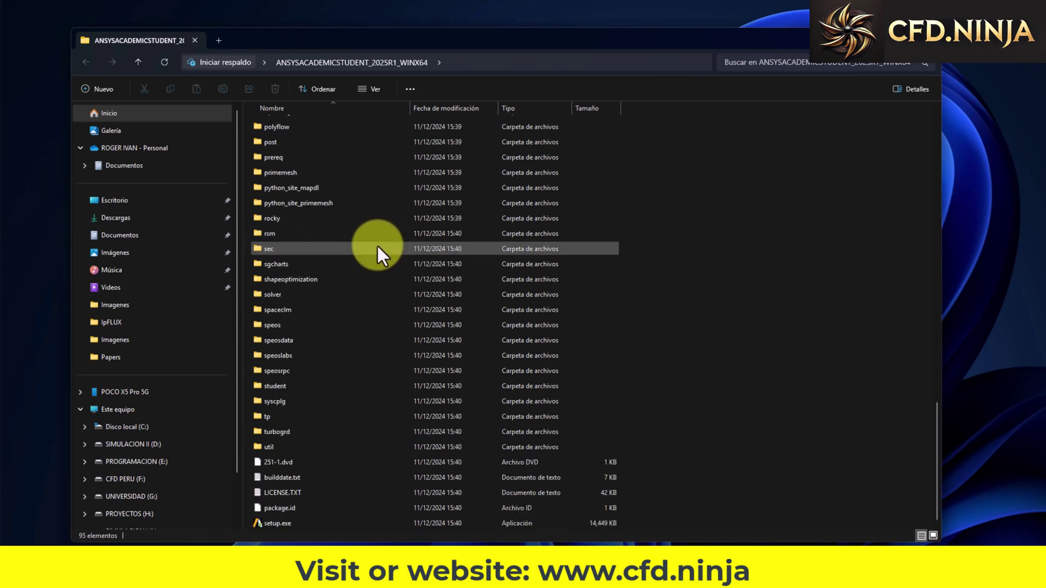
- Select setup.exe (14,449 KB) at the end of the folder and bring up its shortcut menu
{"action": "left_click", "coordinate": [278, 525]}
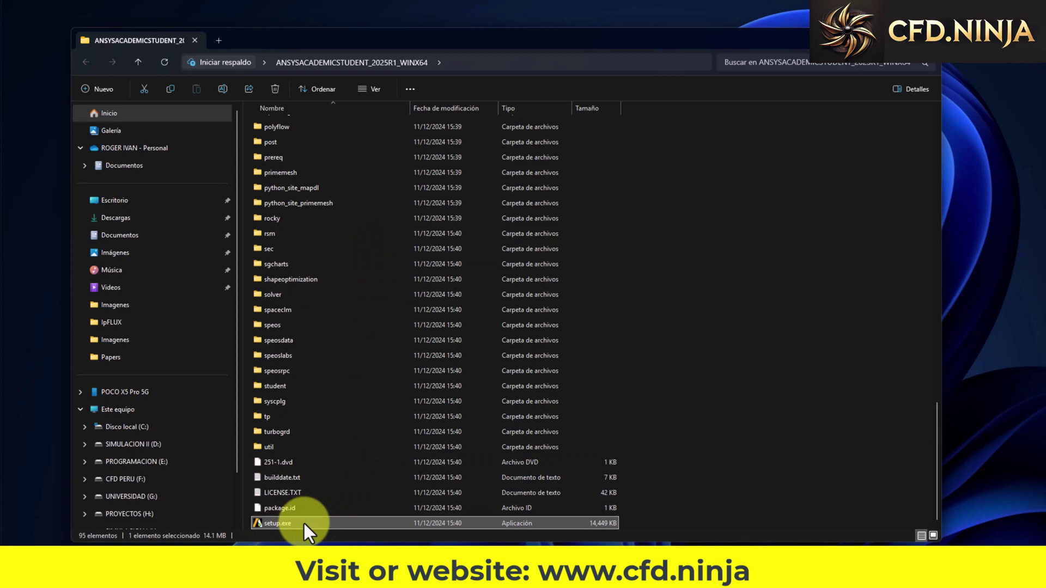
{"action": "right_click", "coordinate": [304, 524]}
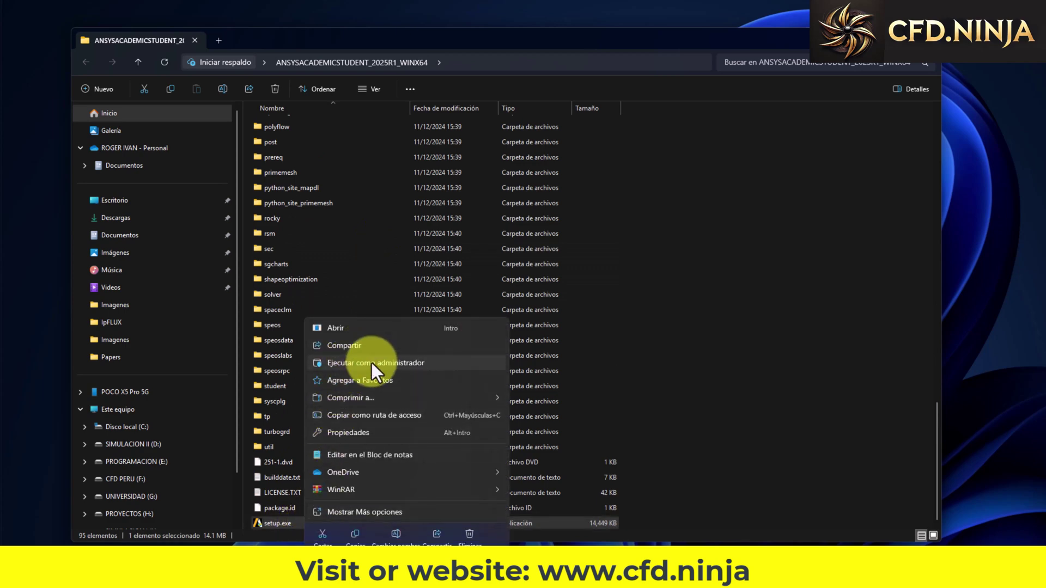
- Run setup.exe as administrator, accept the licence, install to the default folder, and exit at 100%
{"action": "left_click", "coordinate": [418, 361]}
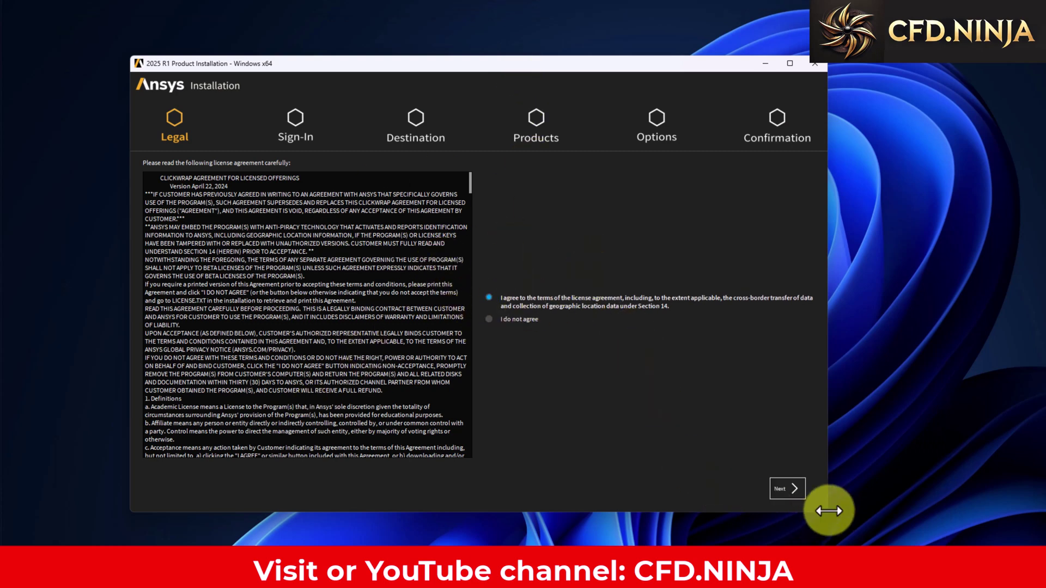
{"action": "left_click", "coordinate": [786, 487]}
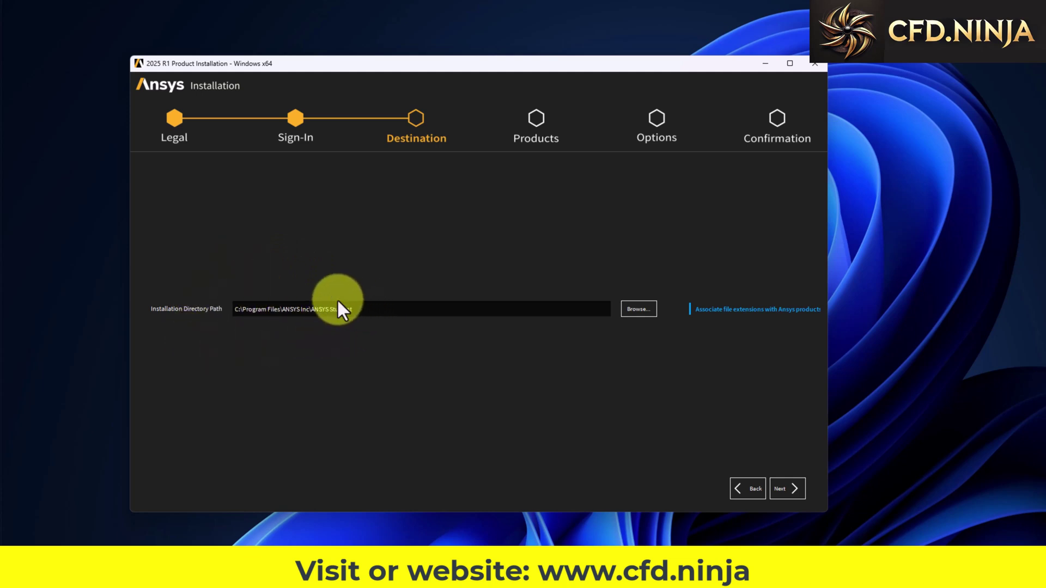
{"action": "left_click", "coordinate": [788, 490]}
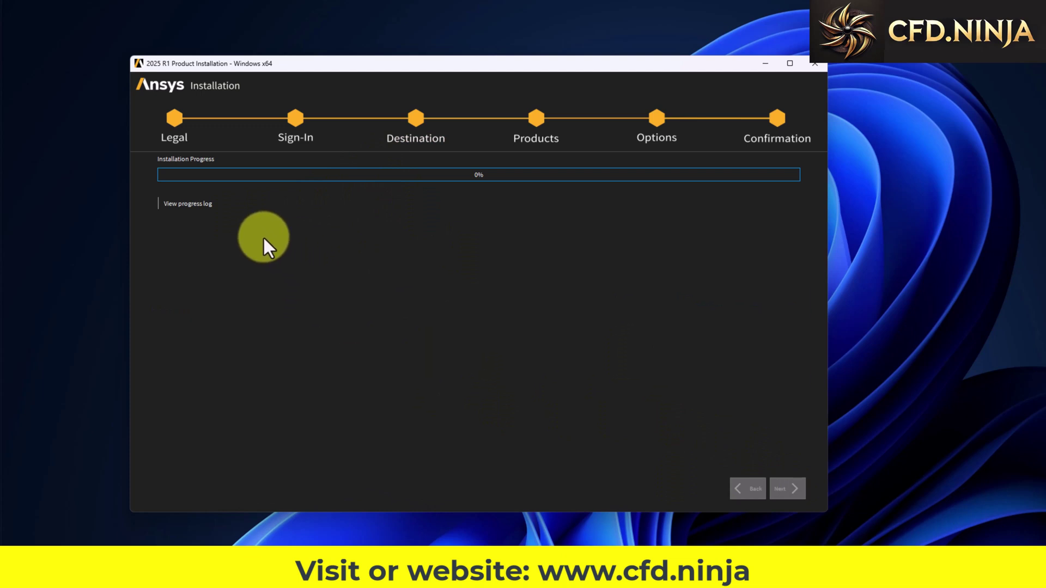
{"action": "left_click", "coordinate": [202, 206]}
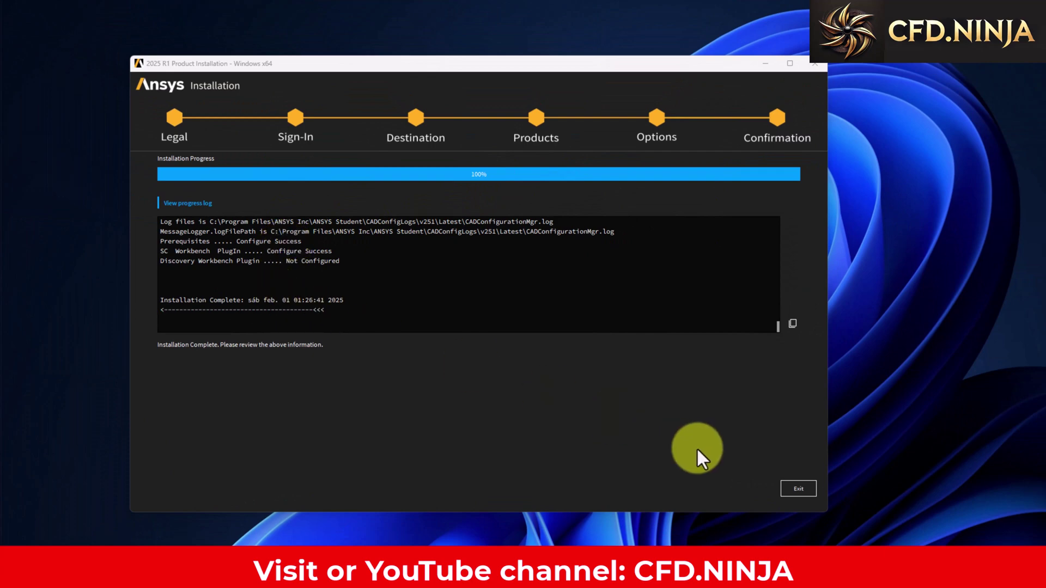
{"action": "left_click", "coordinate": [795, 489]}
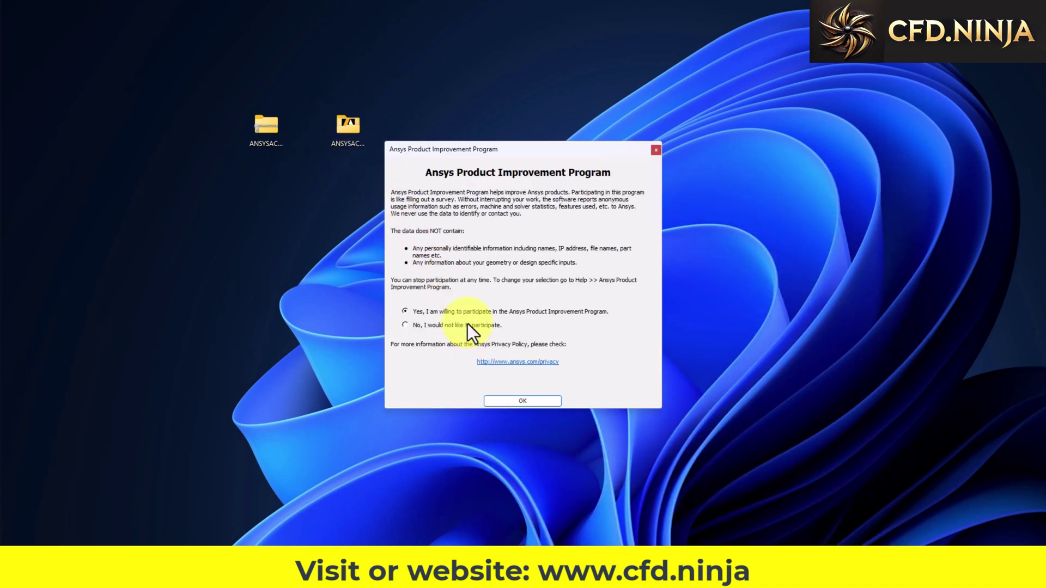
- Decline the Product Improvement Program, then move the Workbench window top-left and enlarge it
{"action": "left_click", "coordinate": [467, 325]}
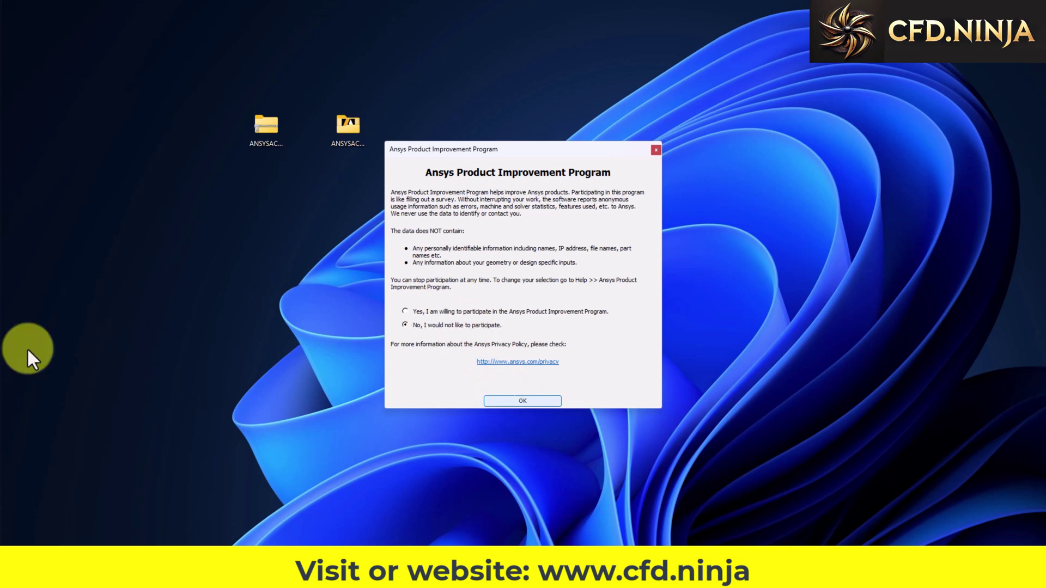
{"action": "left_click", "coordinate": [531, 401]}
{"action": "left_click_drag", "start_coordinate": [413, 52], "coordinate": [231, 20]}
{"action": "left_click_drag", "start_coordinate": [563, 424], "coordinate": [1035, 545]}
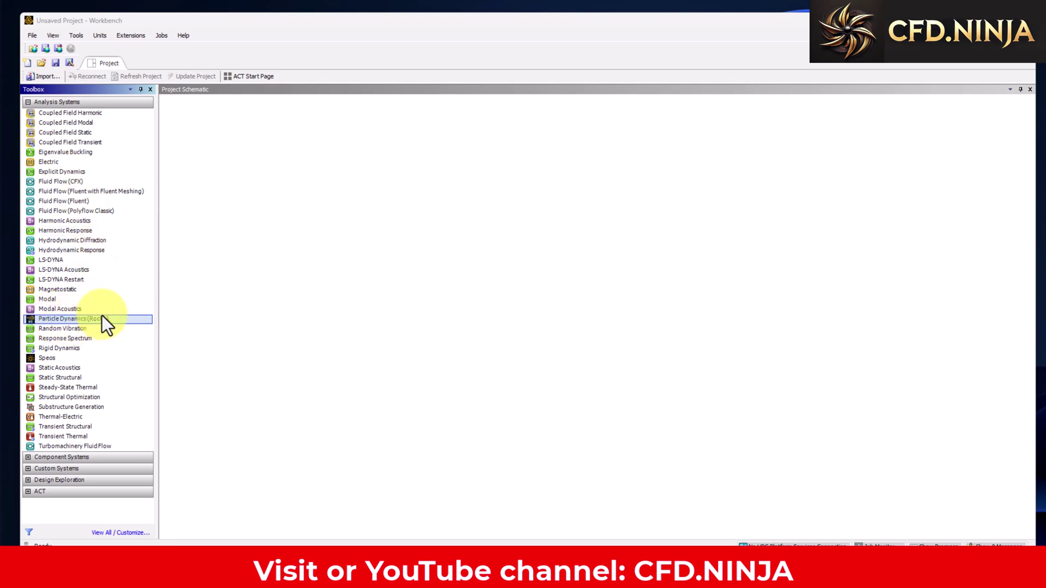
- Add a Particle Dynamics (Rocky) system, open its Geometry in DesignModeler, and allow firewall access
{"action": "left_click_drag", "start_coordinate": [53, 321], "coordinate": [234, 164]}
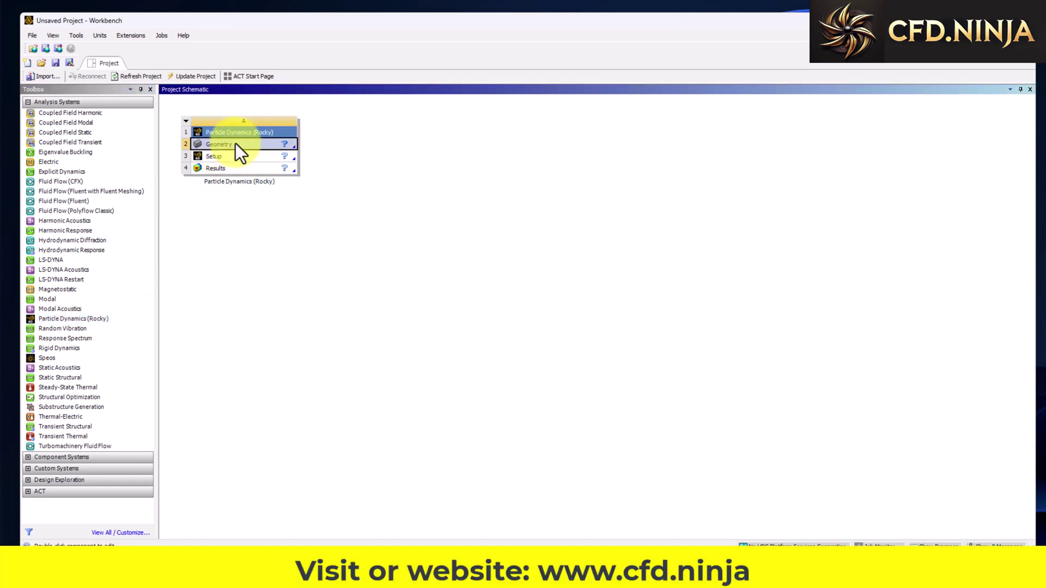
{"action": "right_click", "coordinate": [236, 142]}
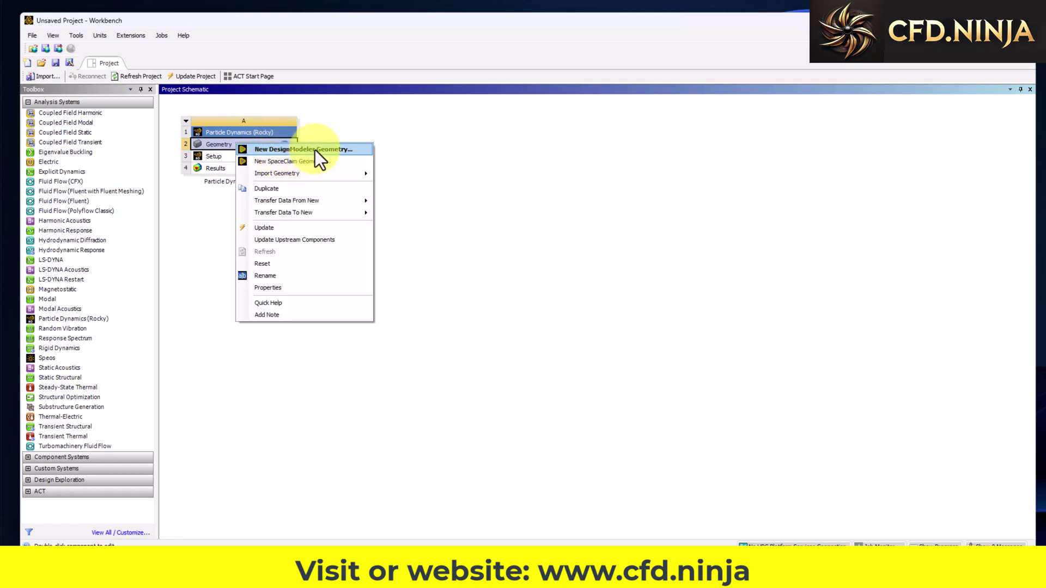
{"action": "left_click", "coordinate": [286, 148]}
{"action": "left_click", "coordinate": [623, 314]}
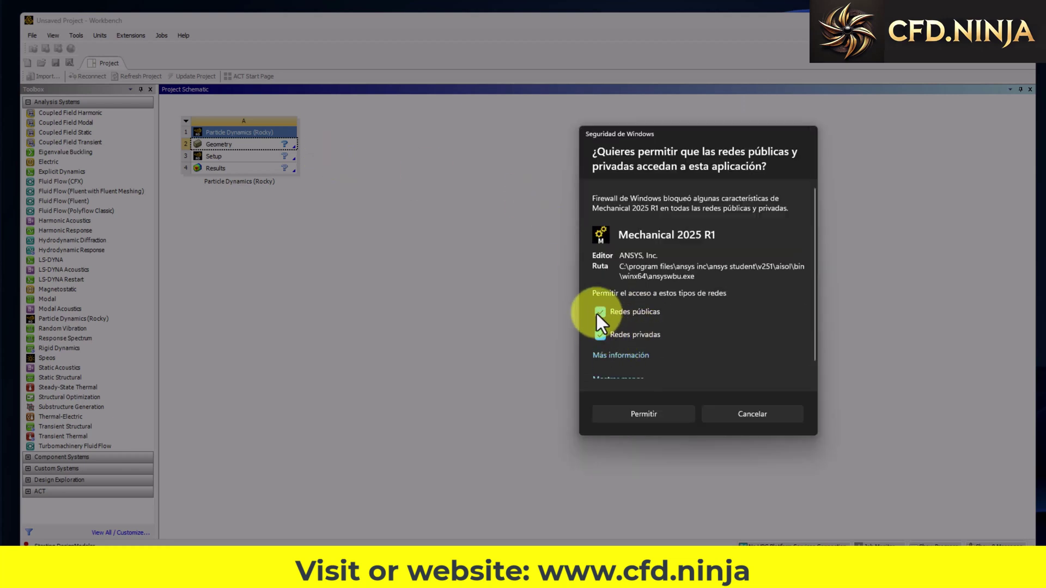
{"action": "left_click", "coordinate": [659, 409]}
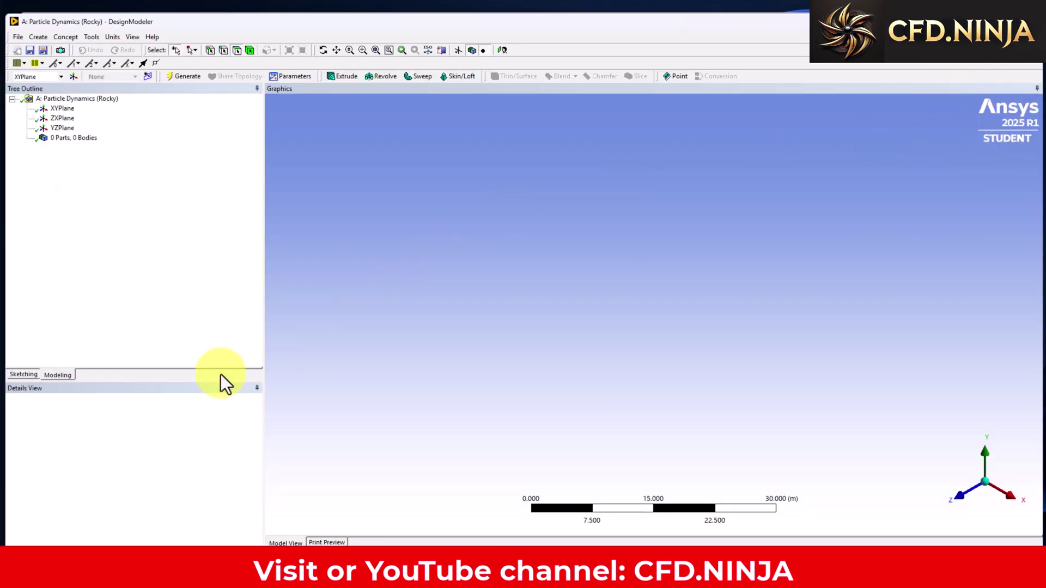
- Add a Box primitive on the XYPlane and generate it as a single 1 m solid body
{"action": "left_click", "coordinate": [62, 108]}
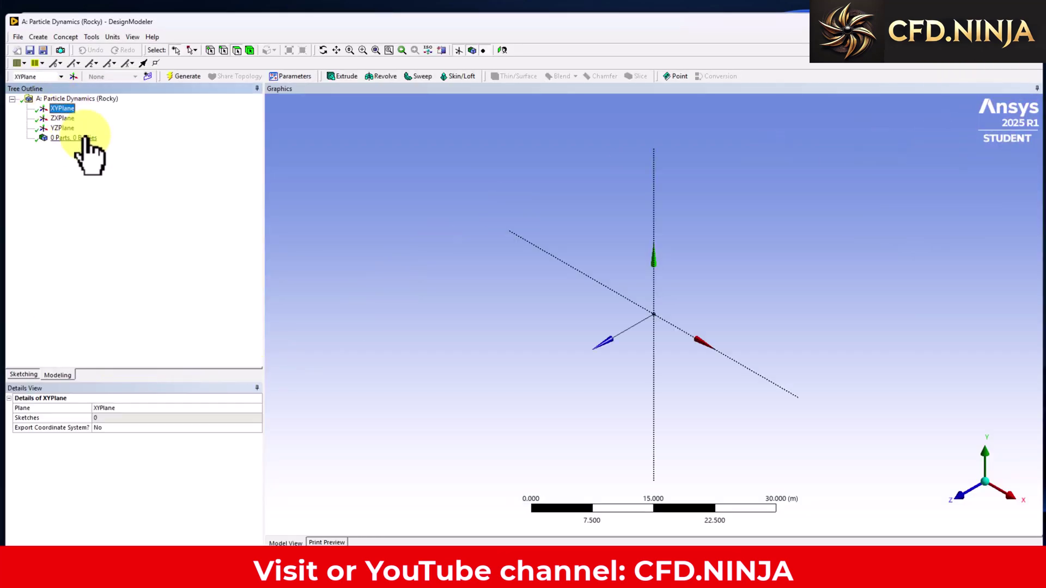
{"action": "left_click", "coordinate": [91, 37]}
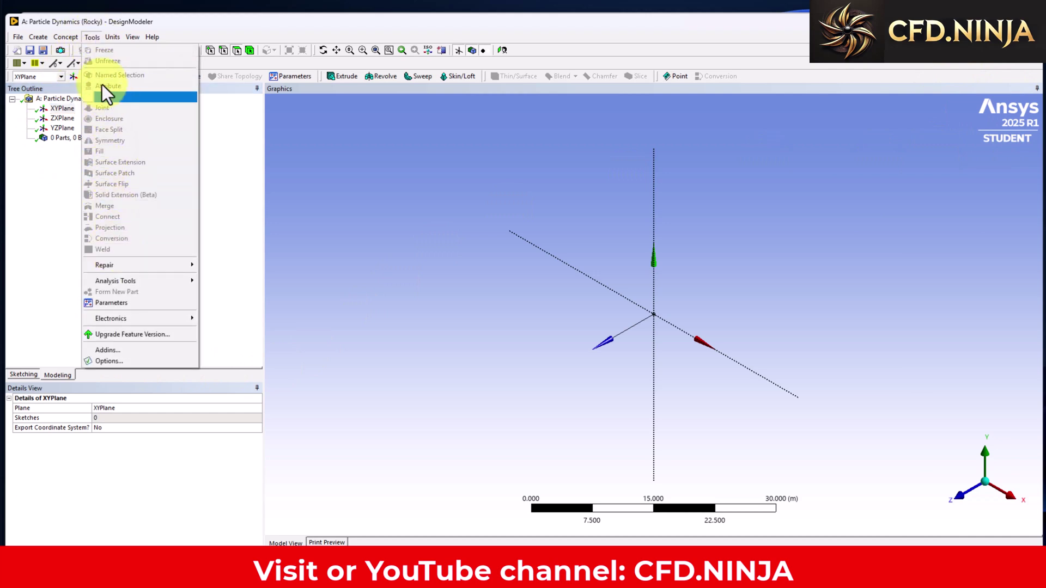
{"action": "left_click", "coordinate": [18, 37]}
{"action": "mouse_move", "coordinate": [39, 37]}
{"action": "mouse_move", "coordinate": [94, 258]}
{"action": "left_click", "coordinate": [158, 269]}
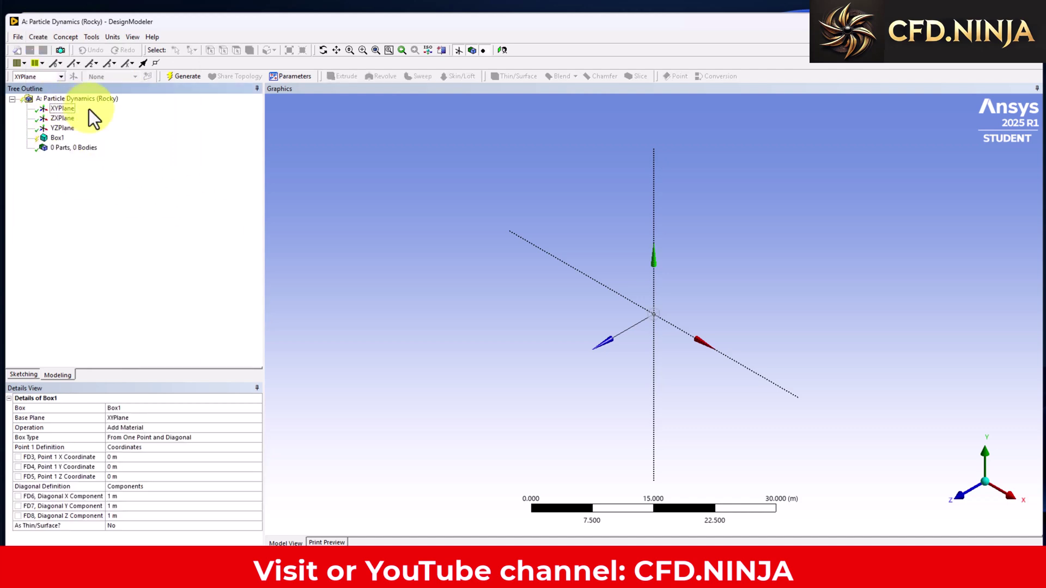
{"action": "left_click", "coordinate": [179, 75]}
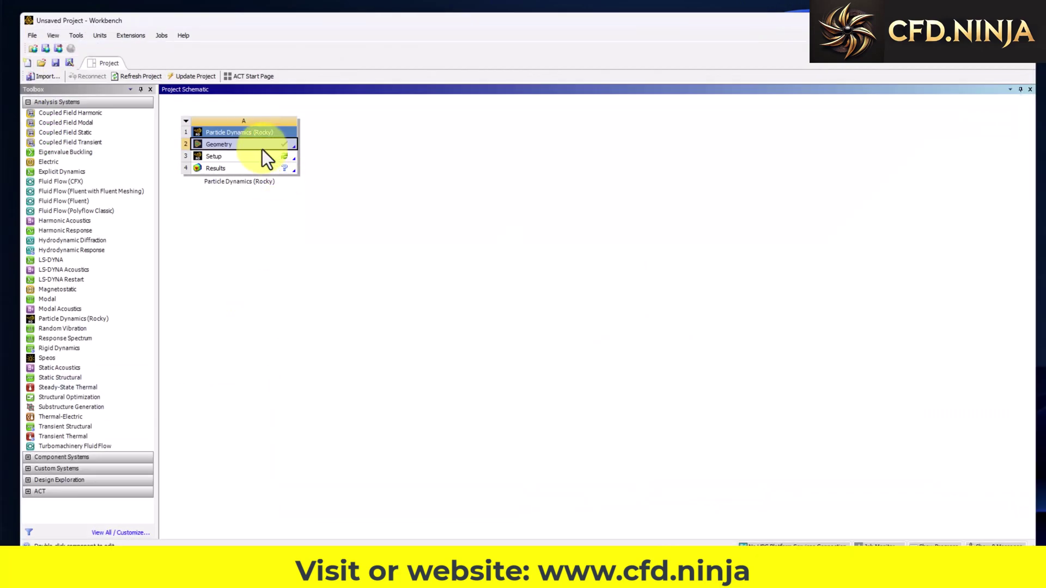
- Edit the Workbench Setup cell in Rocky and browse project.rocky's empty Study tree
{"action": "left_click", "coordinate": [242, 157]}
{"action": "right_click", "coordinate": [241, 156]}
{"action": "left_click", "coordinate": [311, 161]}
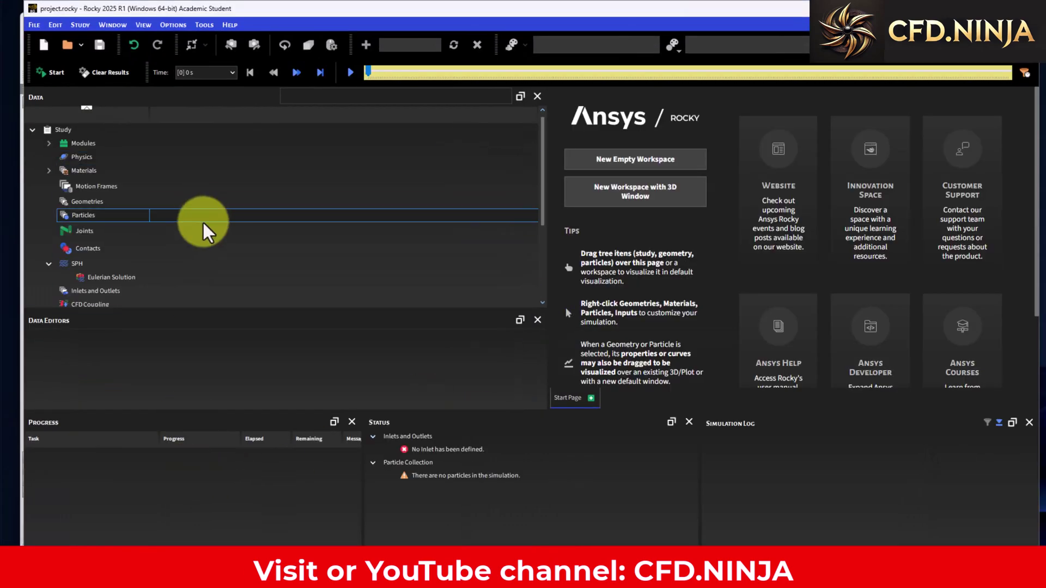
{"action": "scroll", "coordinate": [315, 206], "scroll_direction": "down", "scroll_amount": 3}
{"action": "scroll", "coordinate": [315, 205], "scroll_direction": "up", "scroll_amount": 3}
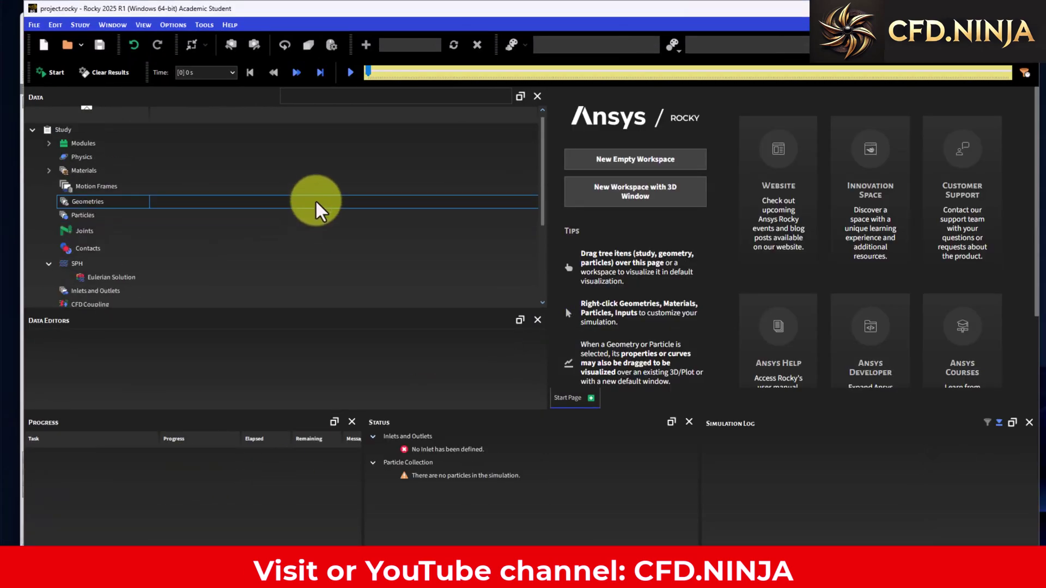
{"action": "scroll", "coordinate": [290, 197], "scroll_direction": "down", "scroll_amount": 3}
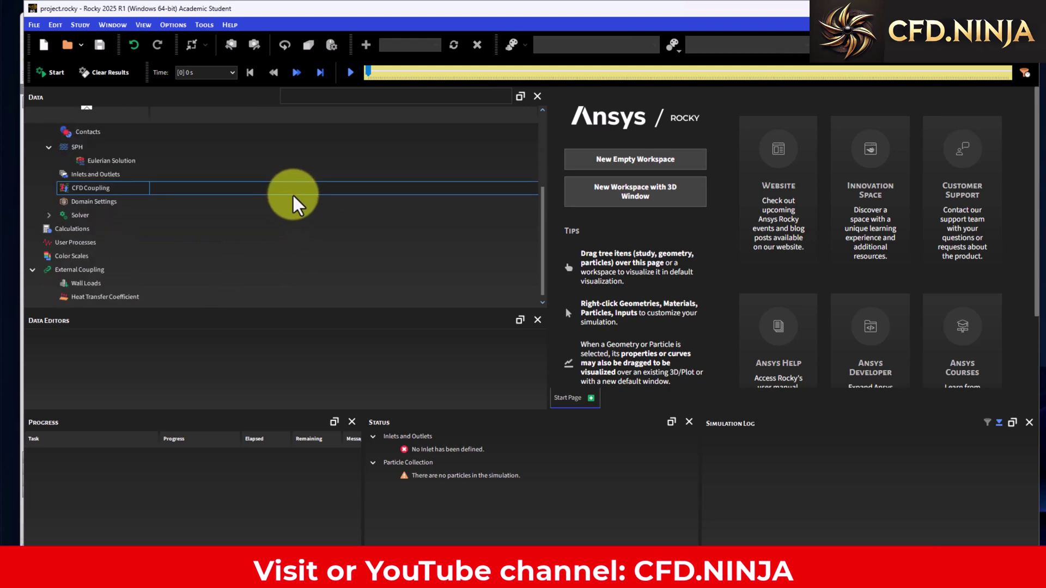
{"action": "scroll", "coordinate": [292, 197], "scroll_direction": "up", "scroll_amount": 3}
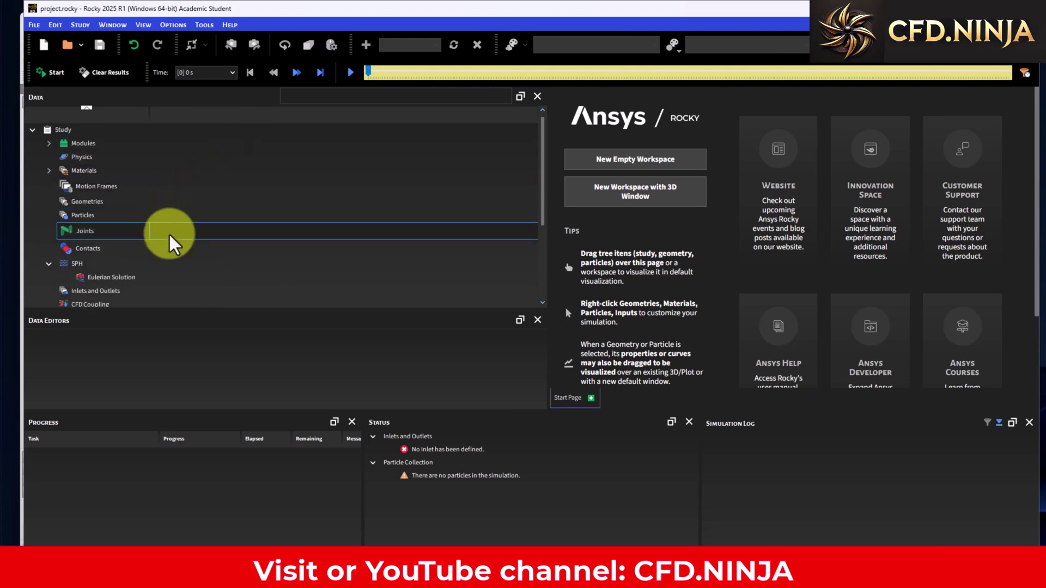
{"action": "scroll", "coordinate": [473, 218], "scroll_direction": "down", "scroll_amount": 2}
{"action": "scroll", "coordinate": [473, 218], "scroll_direction": "up", "scroll_amount": 2}
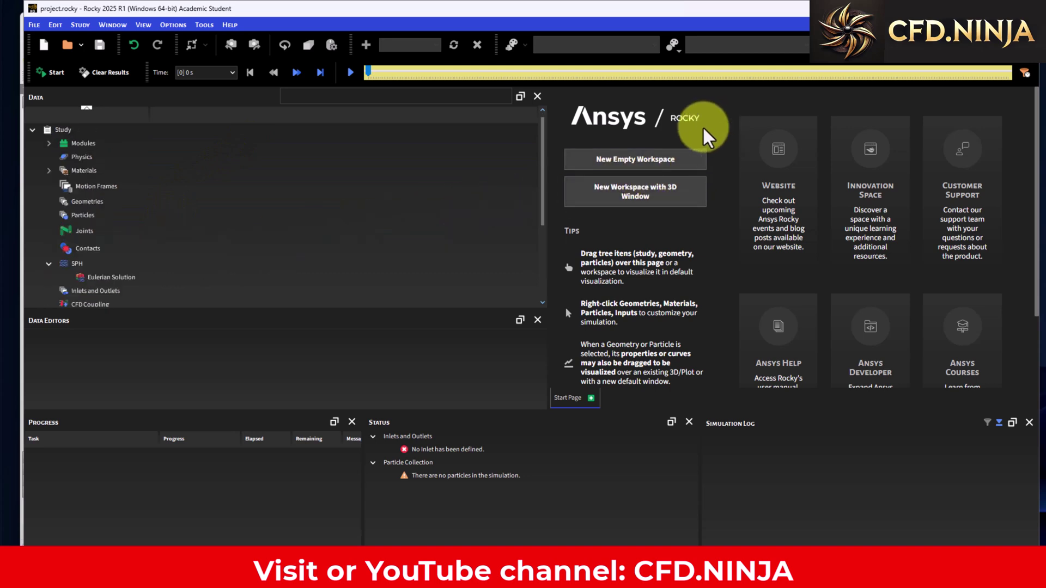